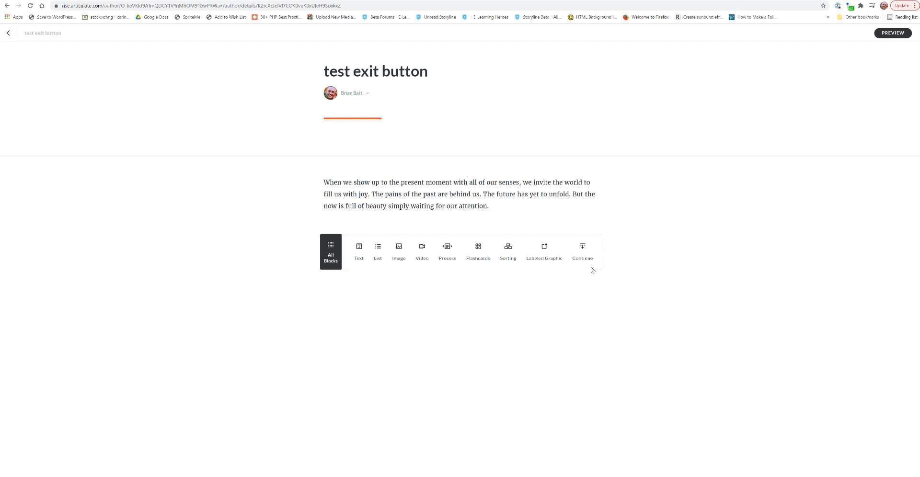
Insert an Interactive Button block with a default 'Go to Location 1' button under the paragraph
click(330, 260)
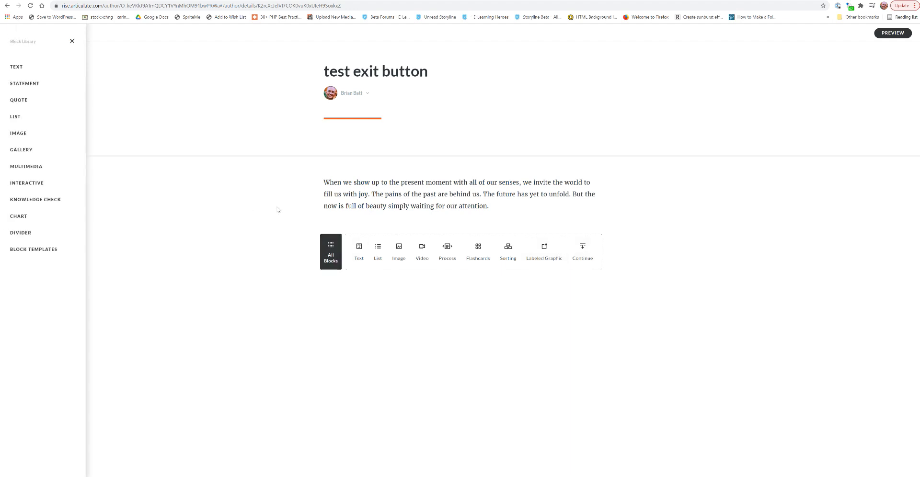
click(29, 184)
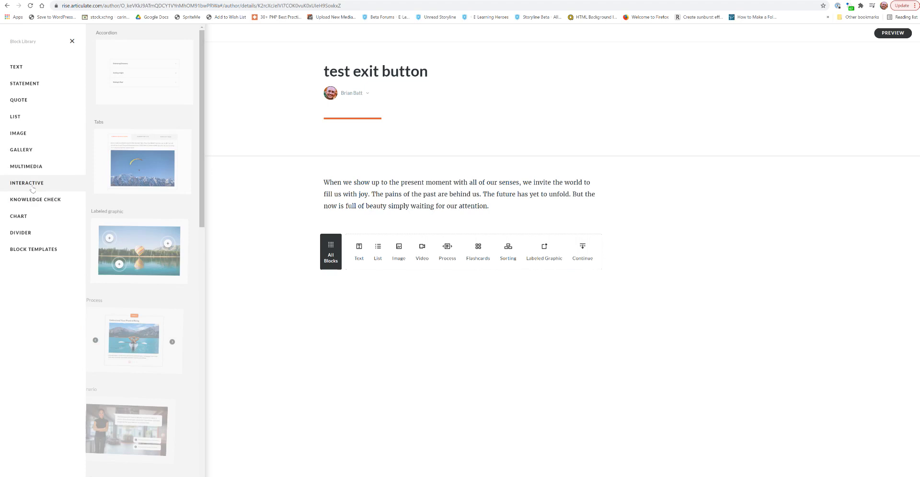
scroll(176, 254, down, 3)
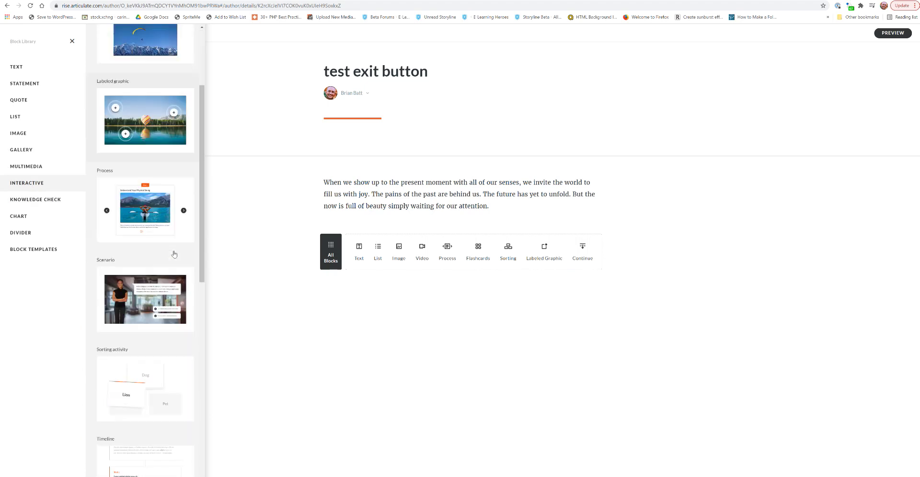
scroll(175, 254, down, 1)
scroll(174, 253, down, 3)
scroll(174, 254, down, 5)
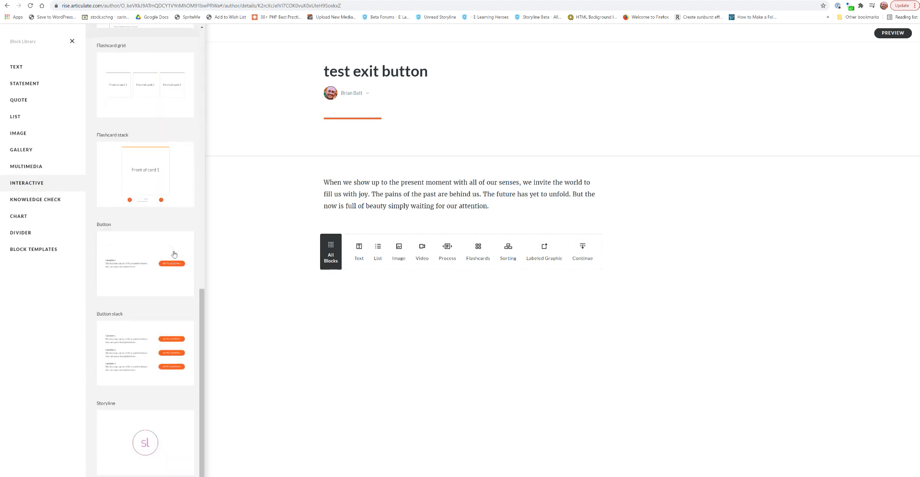
click(135, 260)
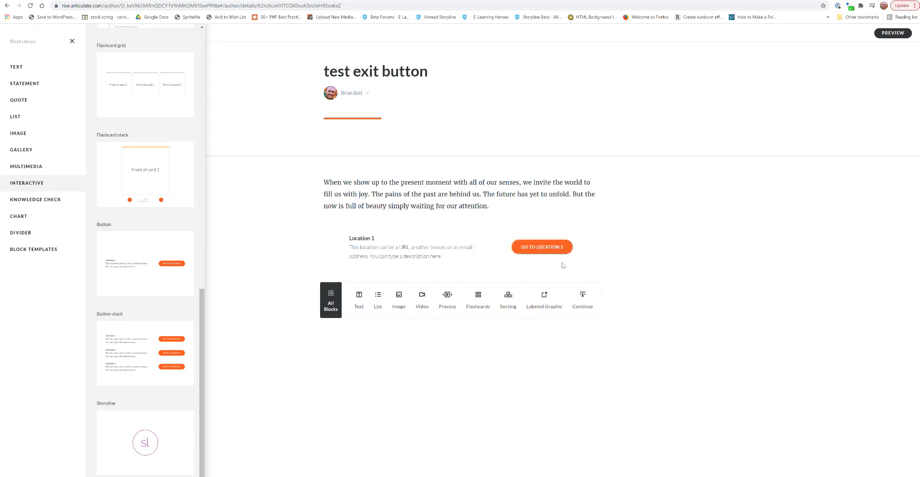
Set the button block's destination to 'Exit the course (LMS only)'
click(543, 262)
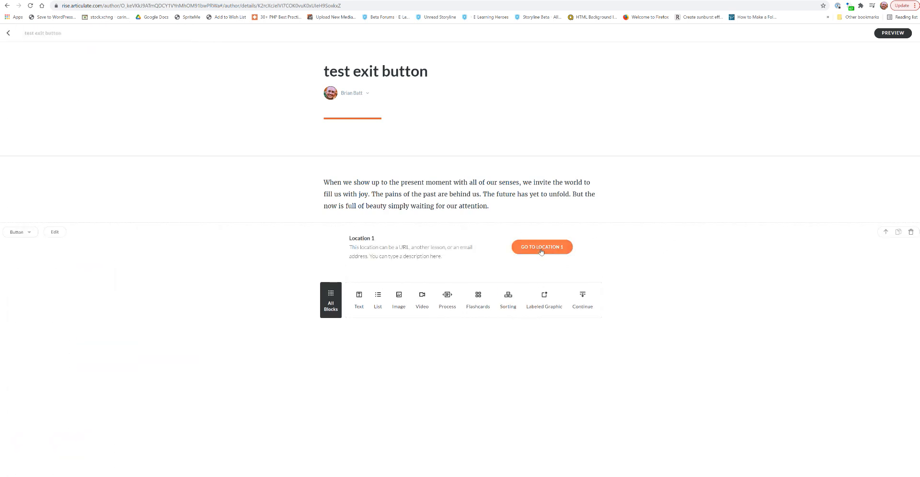
click(59, 233)
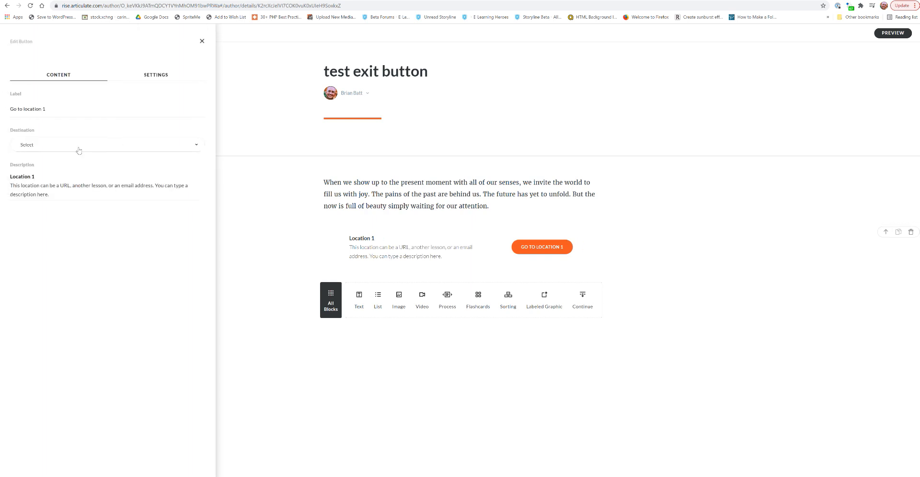
click(79, 150)
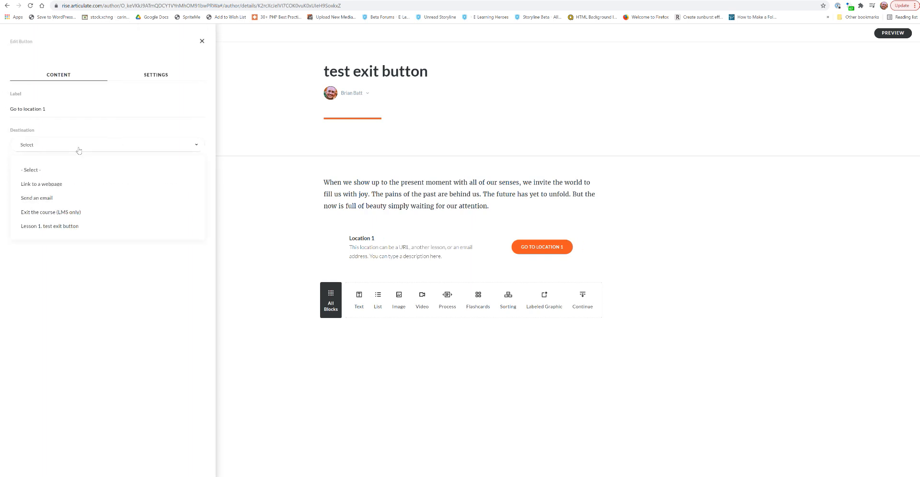
click(79, 213)
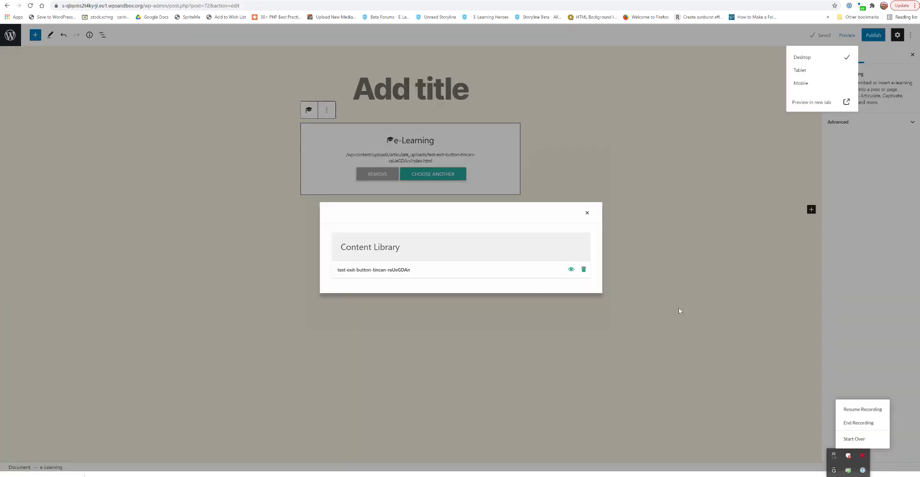
Show the Content Library embedding options for the exit-button course, set to a new-window link
click(851, 410)
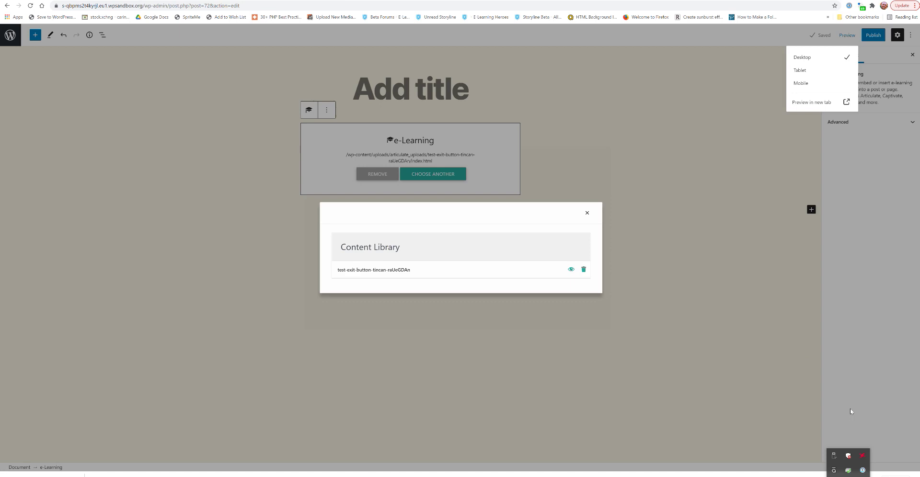
click(571, 270)
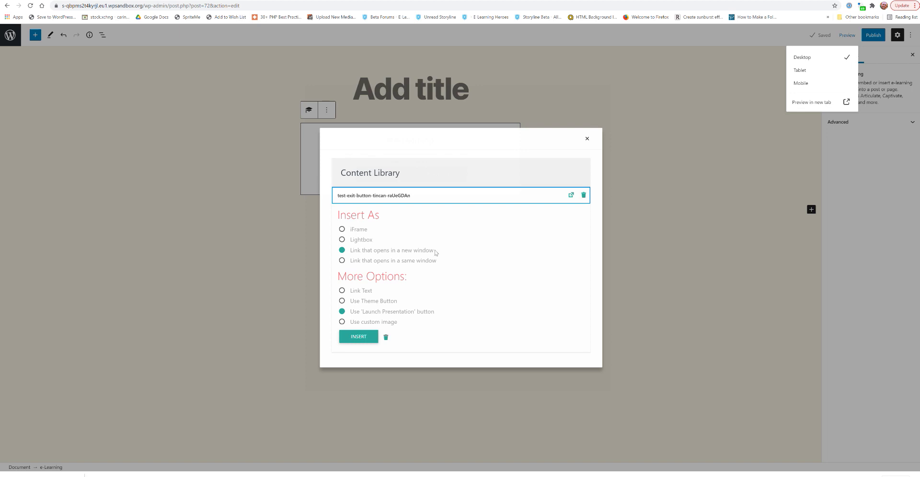
Insert the course, preview the post in a new tab, launch it and test GO TO LOCATION 1
click(364, 340)
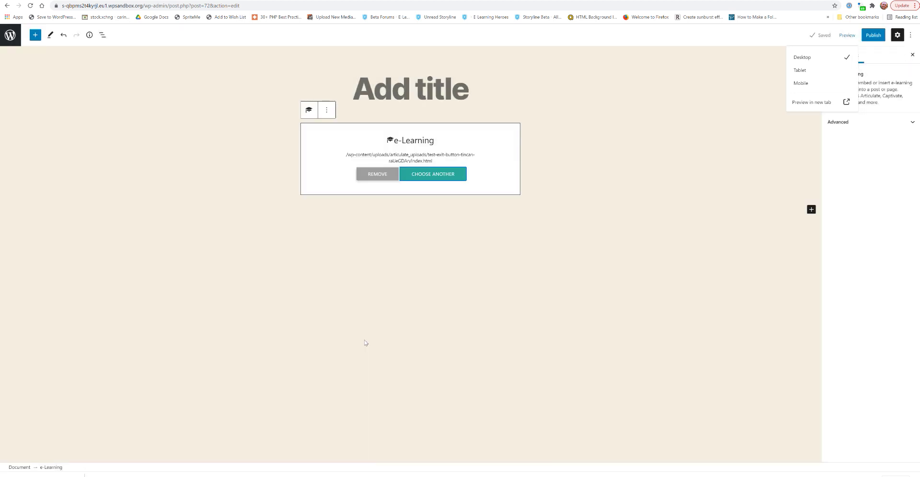
click(852, 36)
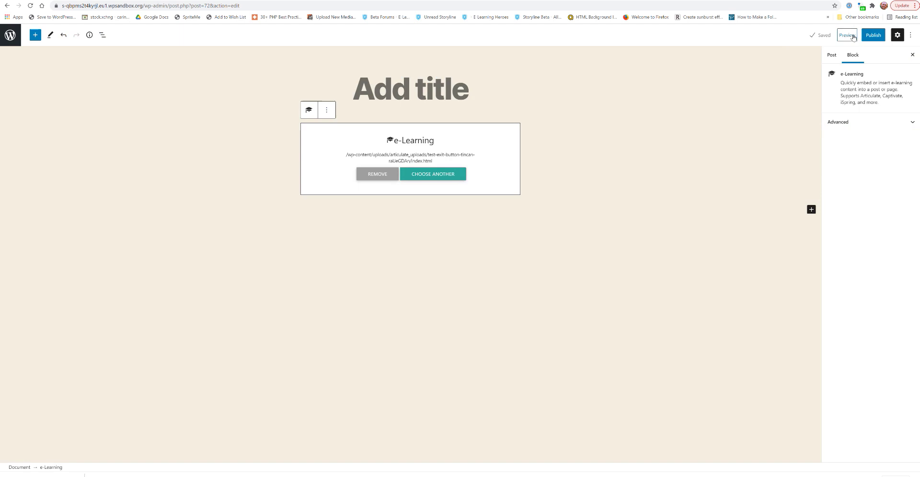
click(853, 38)
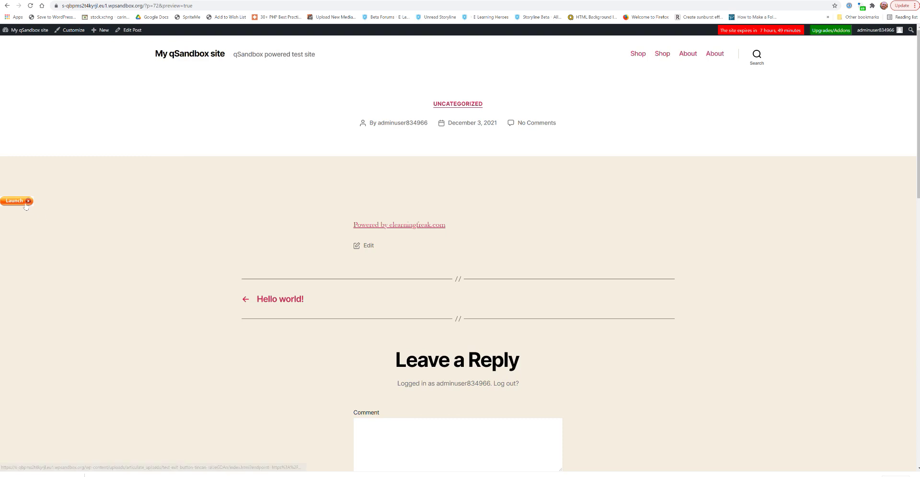
click(27, 206)
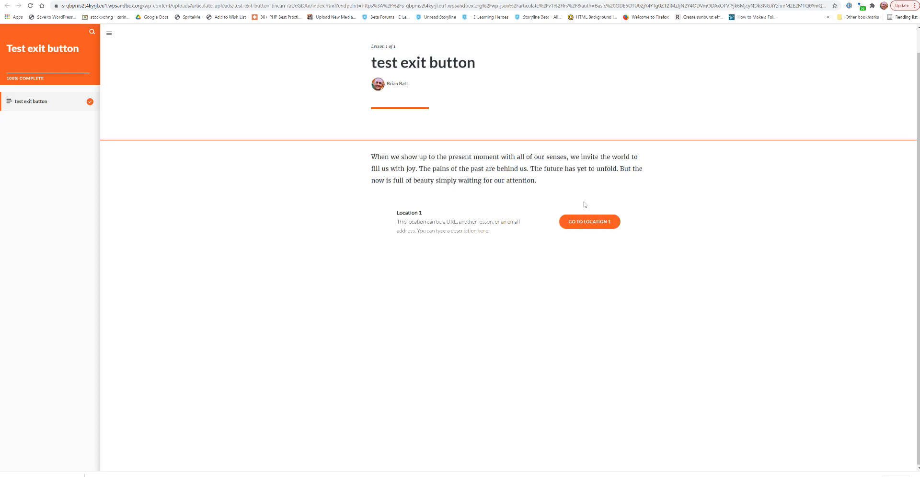
click(576, 222)
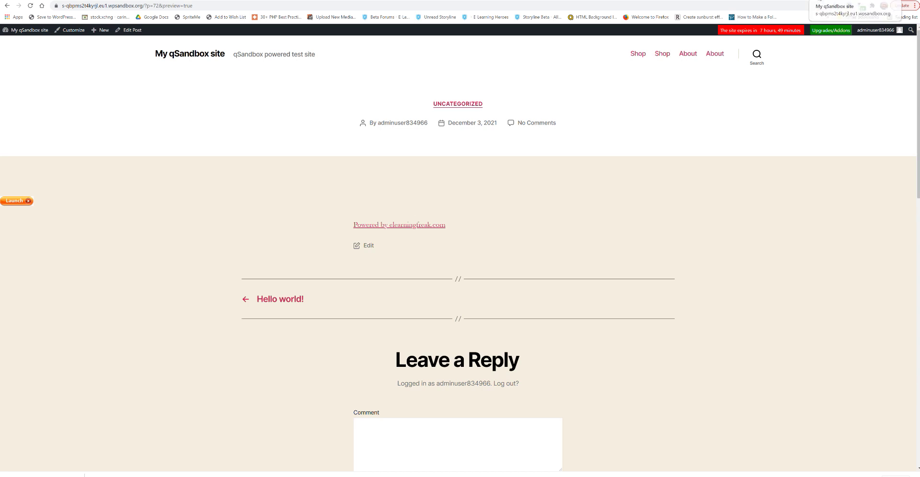
Replace the post's course embed with a Lightbox insert in the e-Learning block
click(823, 1)
click(424, 174)
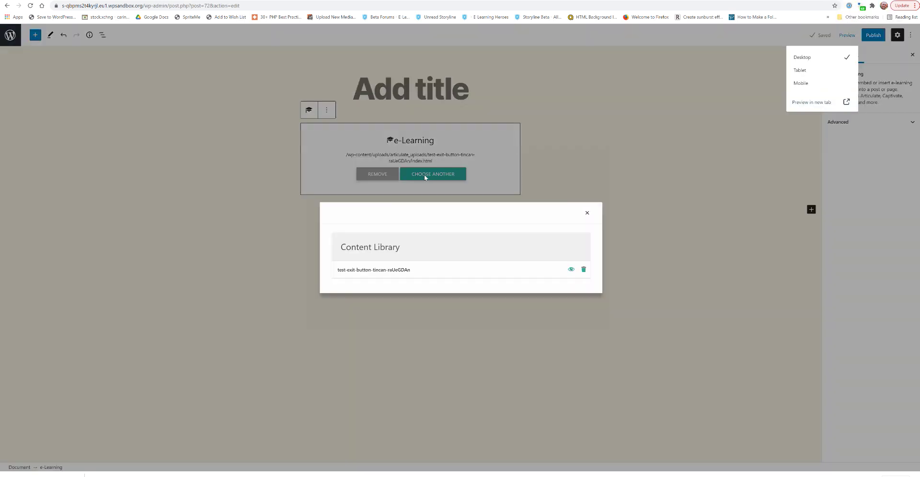
click(568, 272)
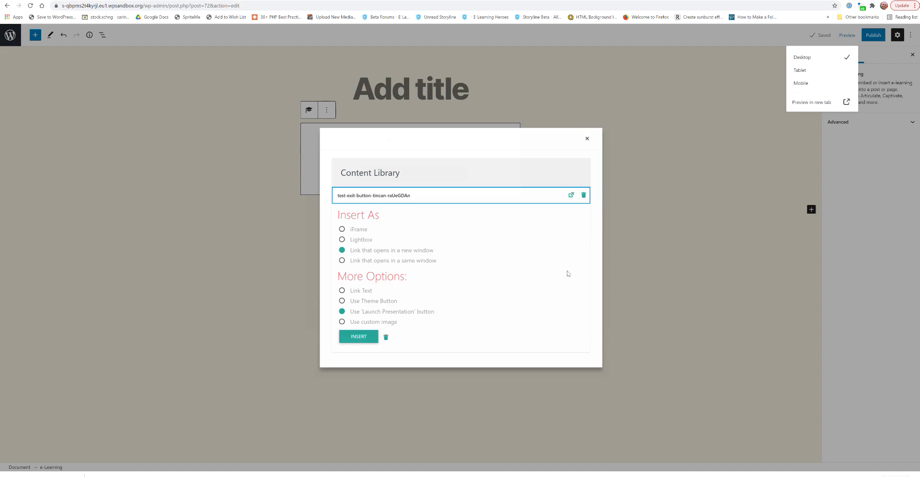
click(363, 240)
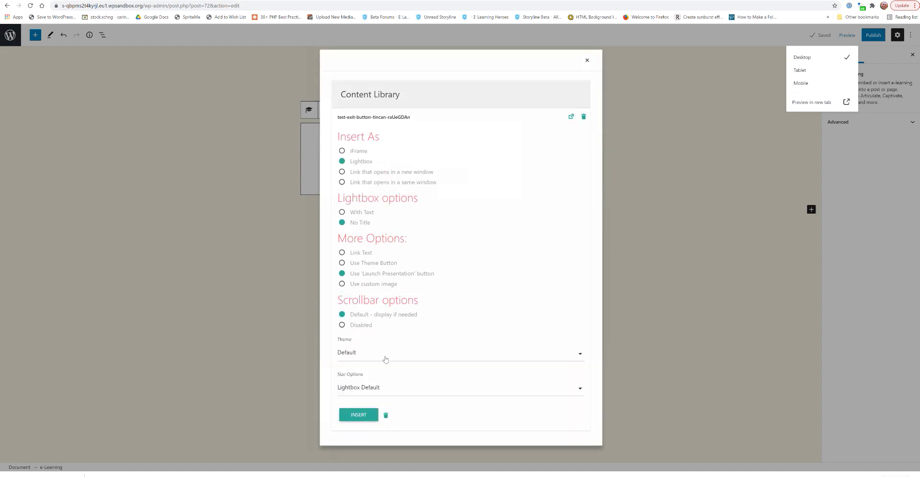
click(359, 414)
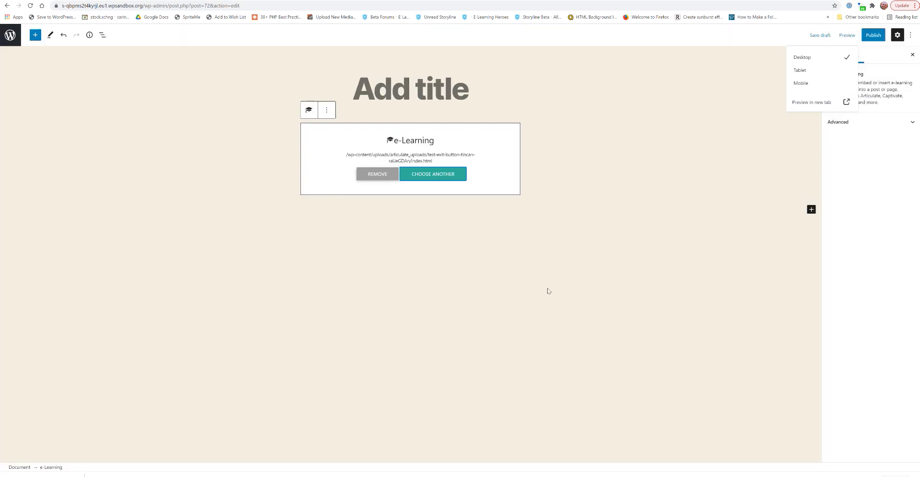
click(846, 35)
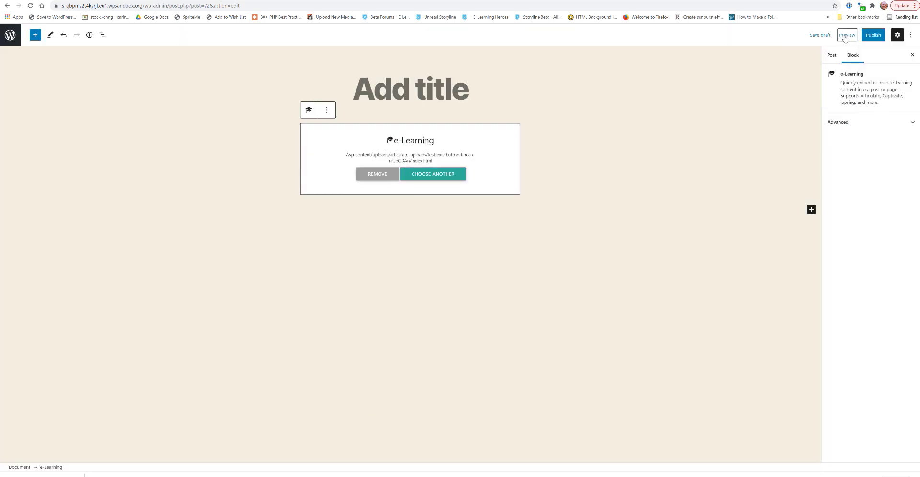
Preview the post in a new tab to launch the course lightbox
click(811, 101)
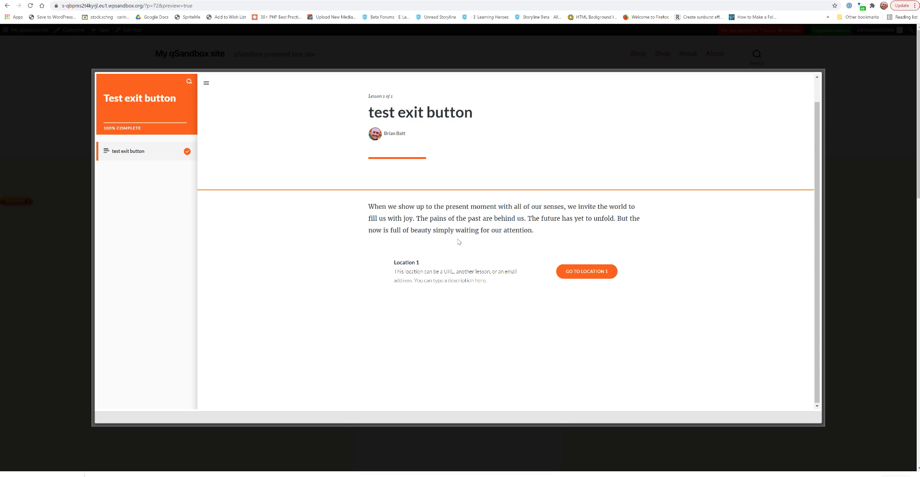
Test the lightbox course's exit button, then close the lightbox back to the post preview
click(603, 272)
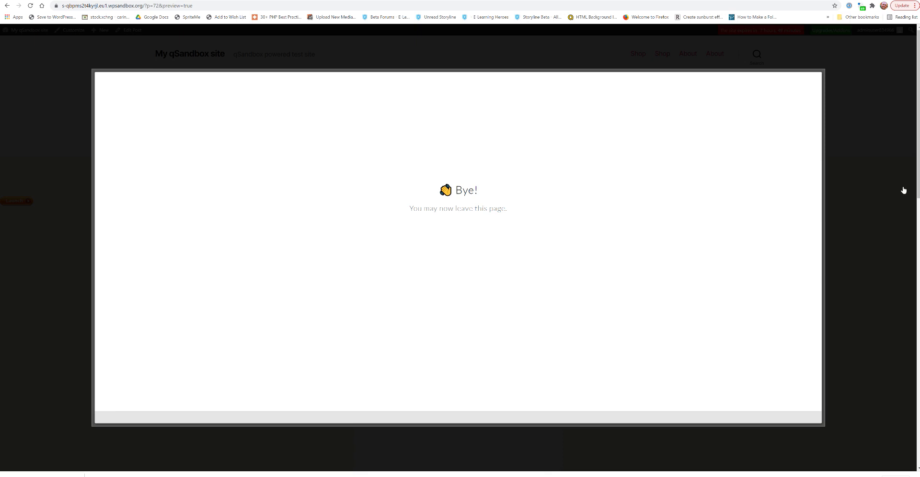
click(887, 193)
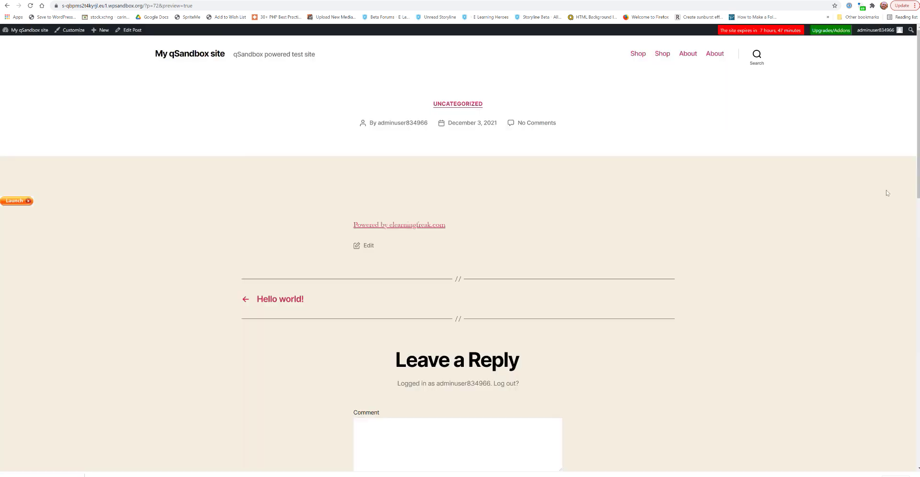